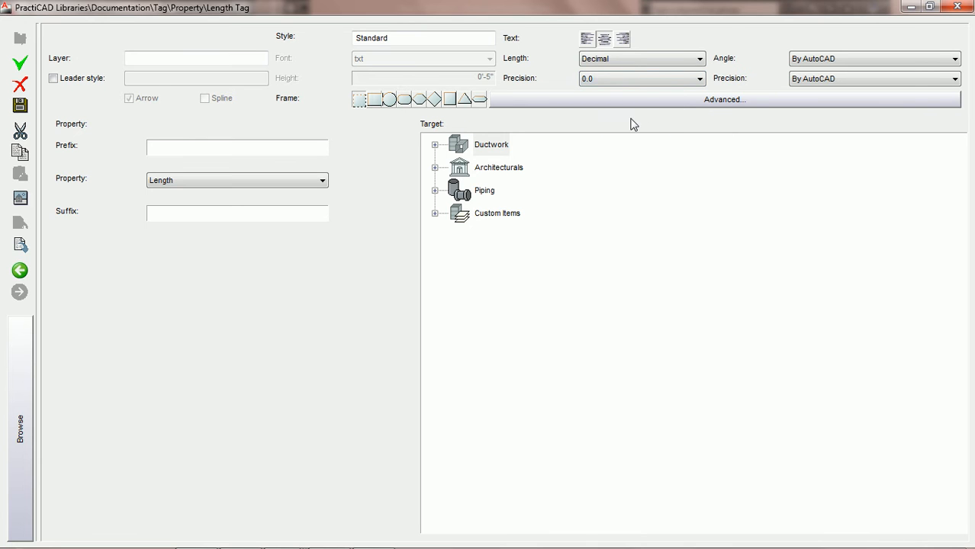
- Show the advanced frame settings of the Length Tag and add two frame entries
left_click(633, 106)
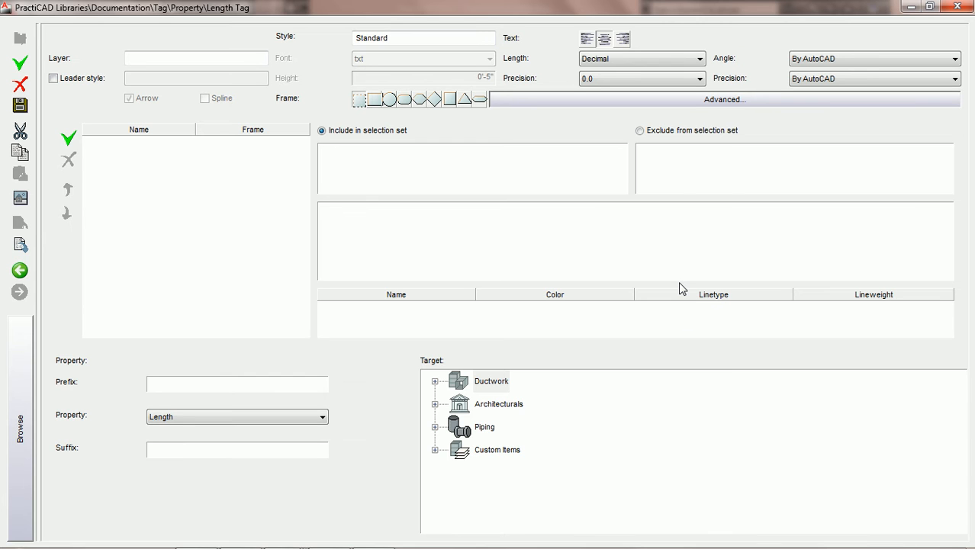
left_click(68, 136)
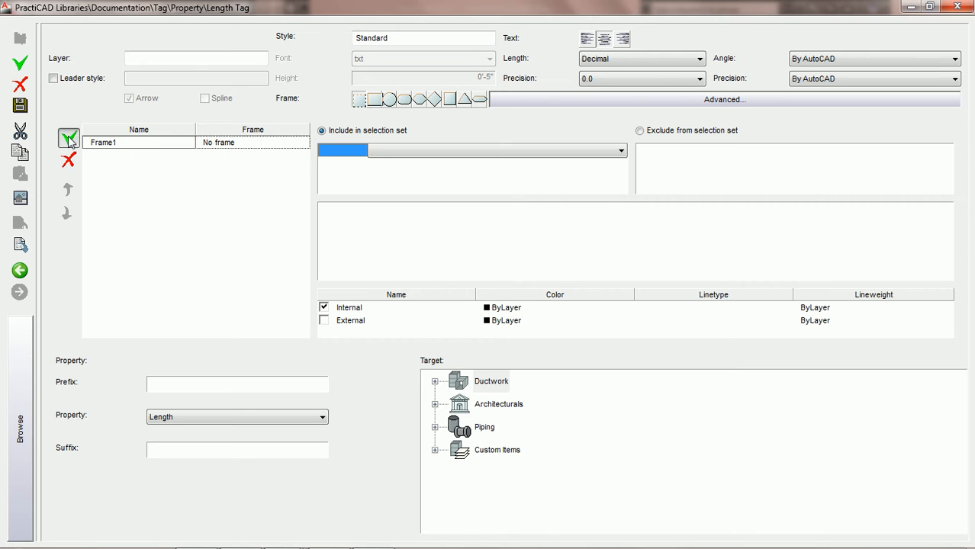
left_click(68, 135)
- Rename the first frame entry to BLACK IRON and set its frame shape to Circle
left_click(112, 143)
left_click(122, 141)
type("BAL")
key("BackSpace")
key("BackSpace")
type("LACK IRON")
key("Return")
left_click(247, 142)
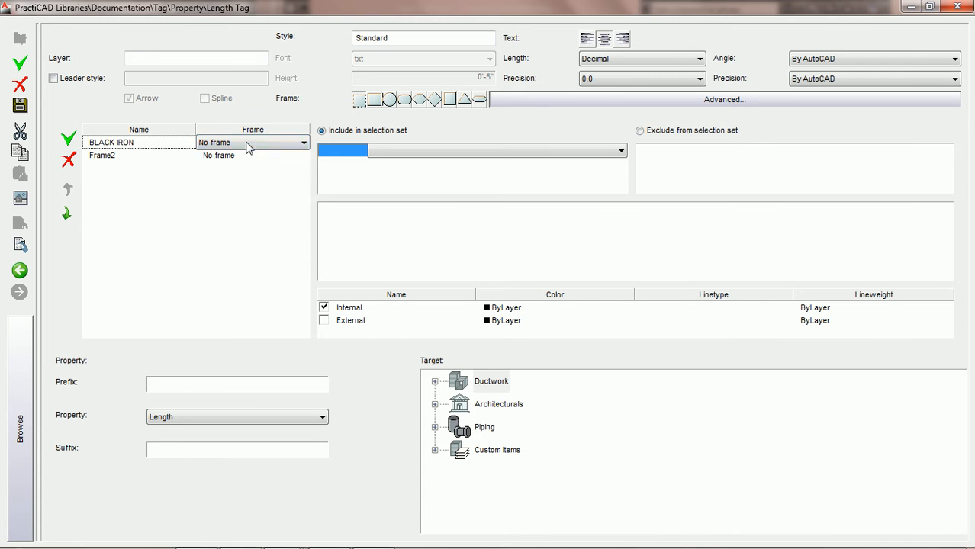
left_click(303, 143)
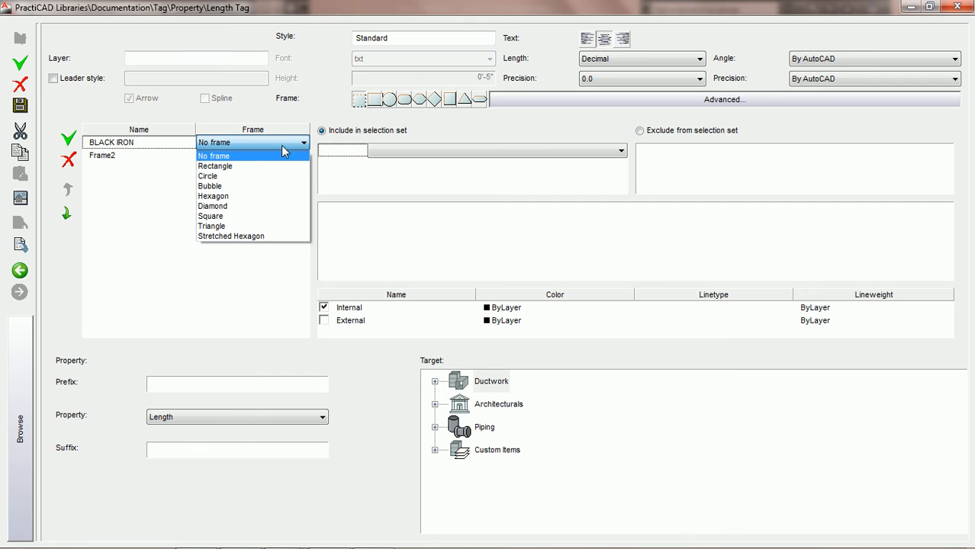
left_click(234, 178)
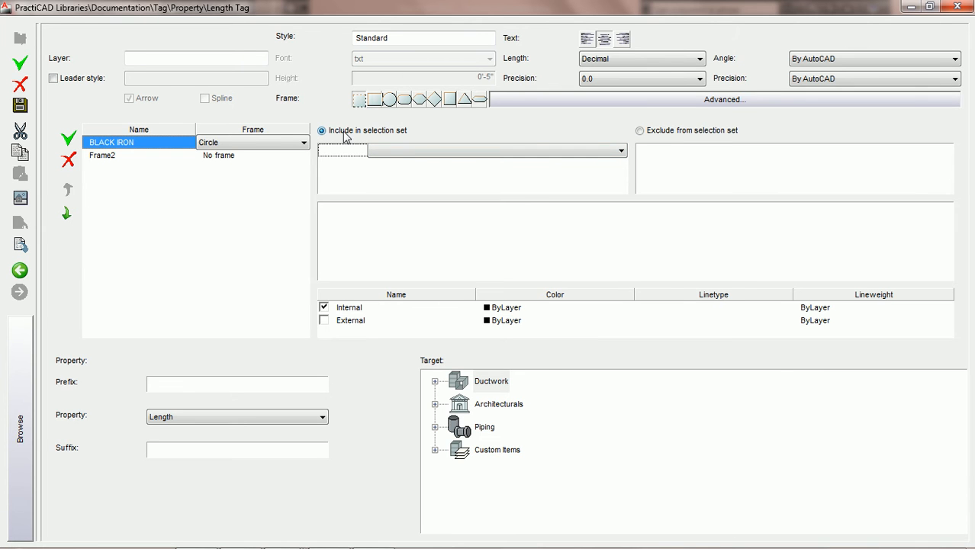
- Give the BLACK IRON frame an include condition requiring Material to be defined and equal to Black Iron
left_click(545, 157)
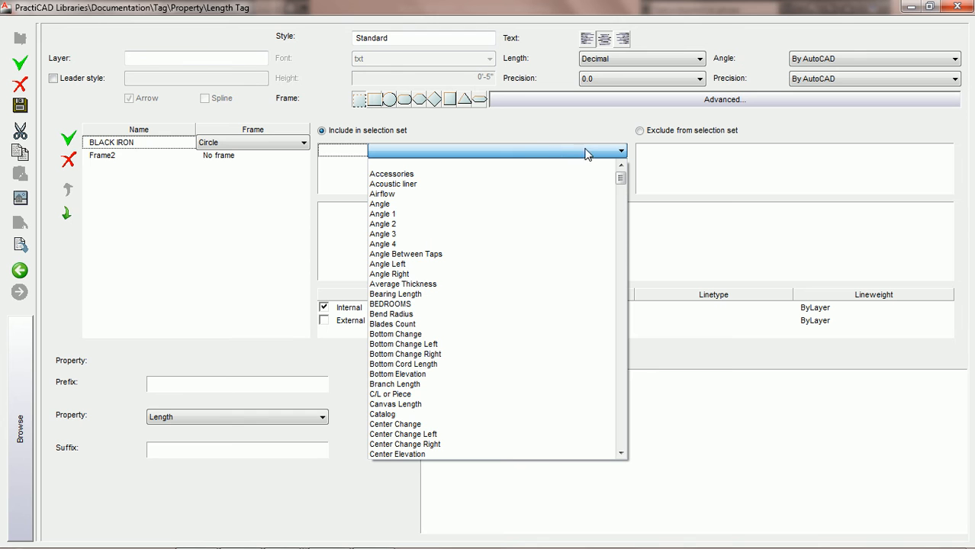
left_click_drag(621, 178, 570, 154)
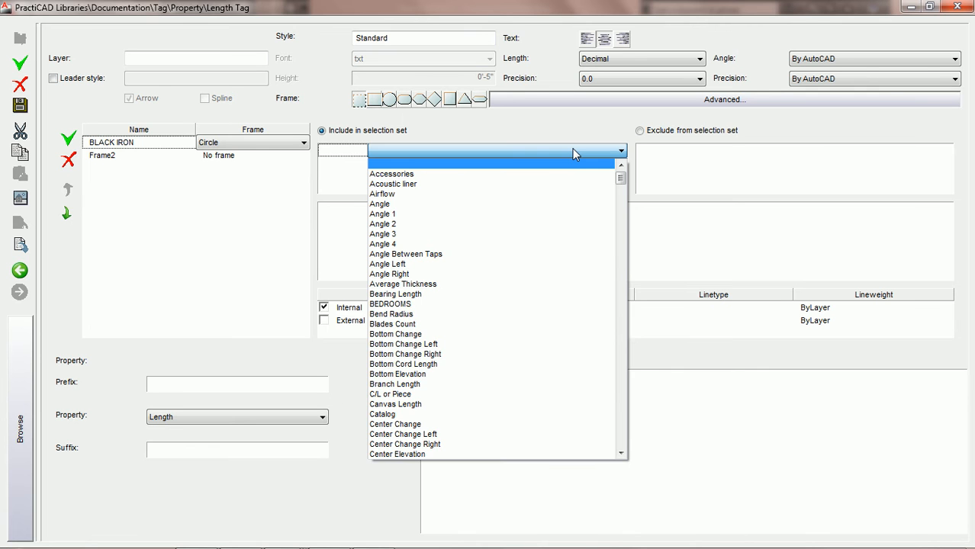
key("m")
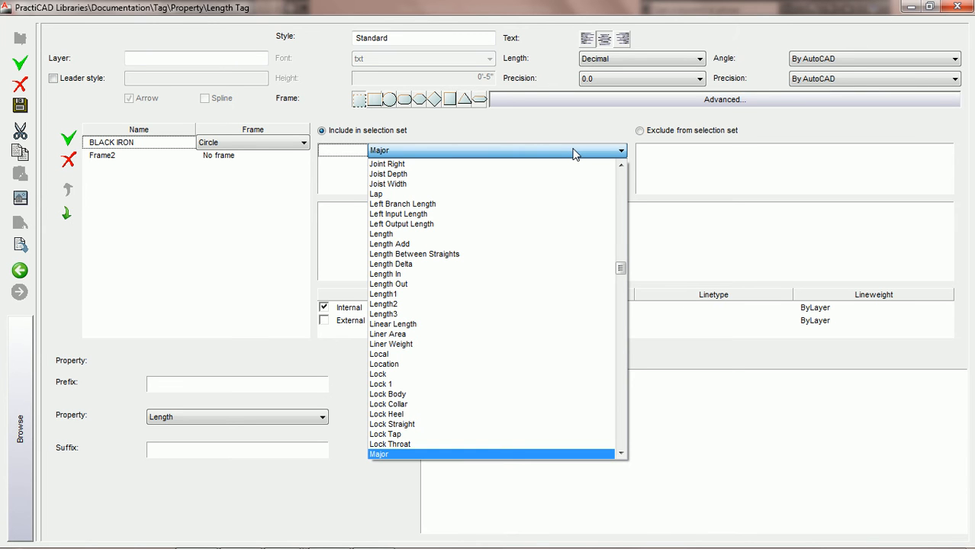
left_click_drag(623, 264, 622, 283)
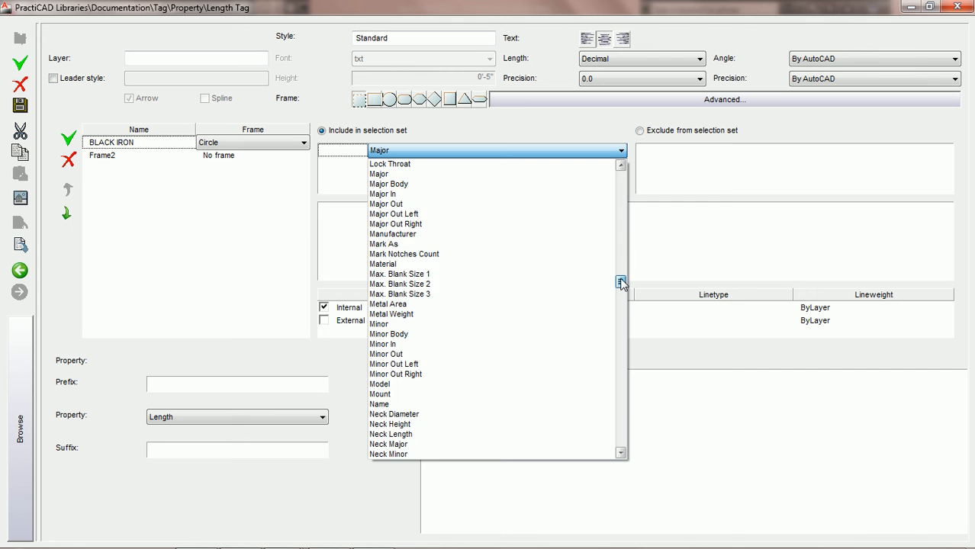
left_click(487, 265)
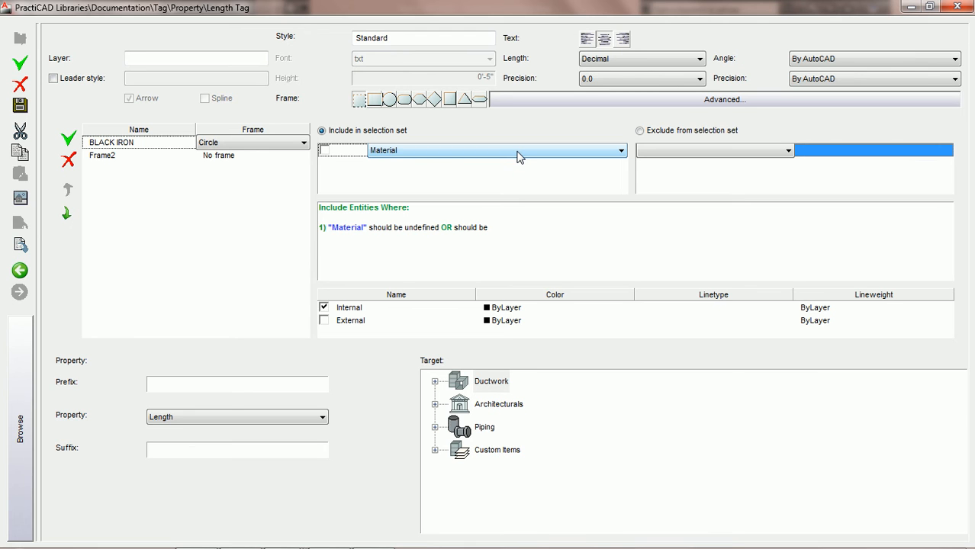
left_click(759, 155)
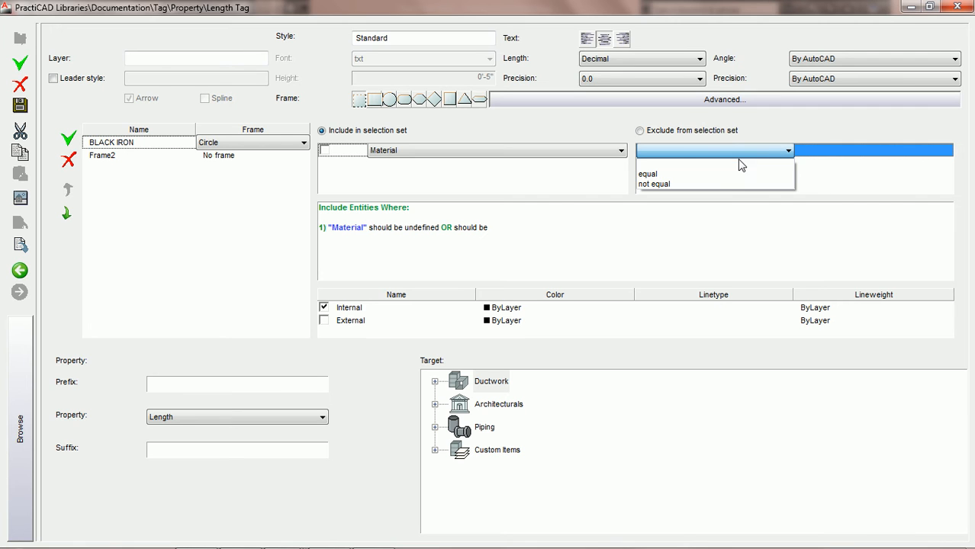
left_click(724, 178)
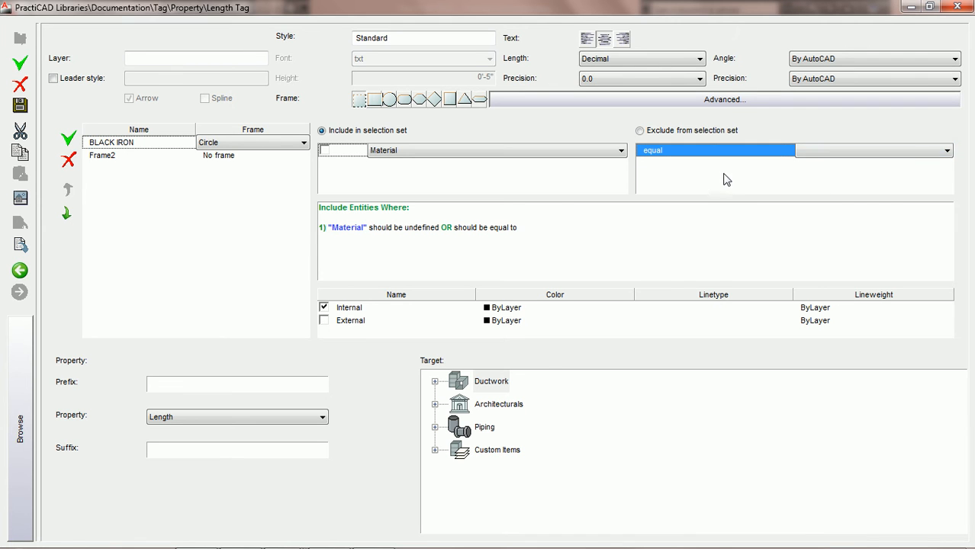
left_click(944, 153)
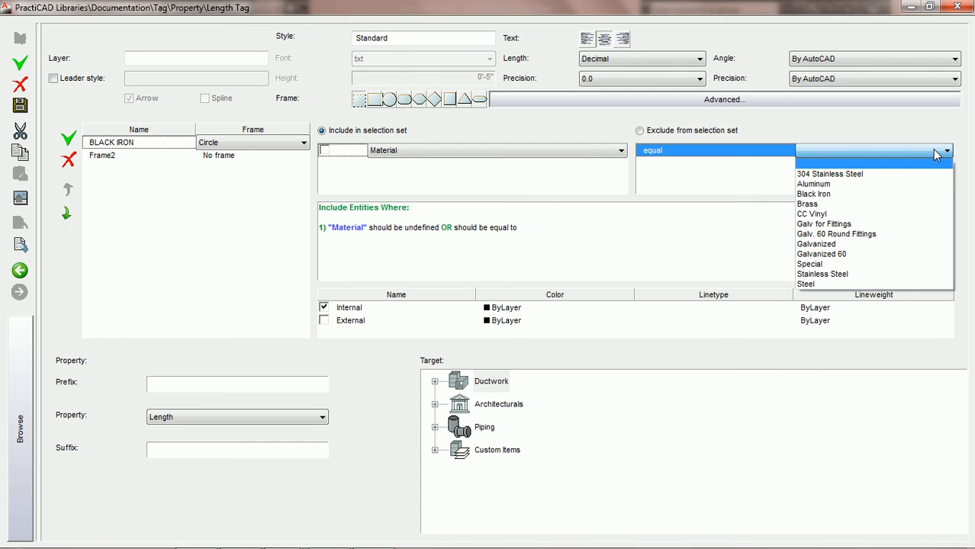
left_click(899, 195)
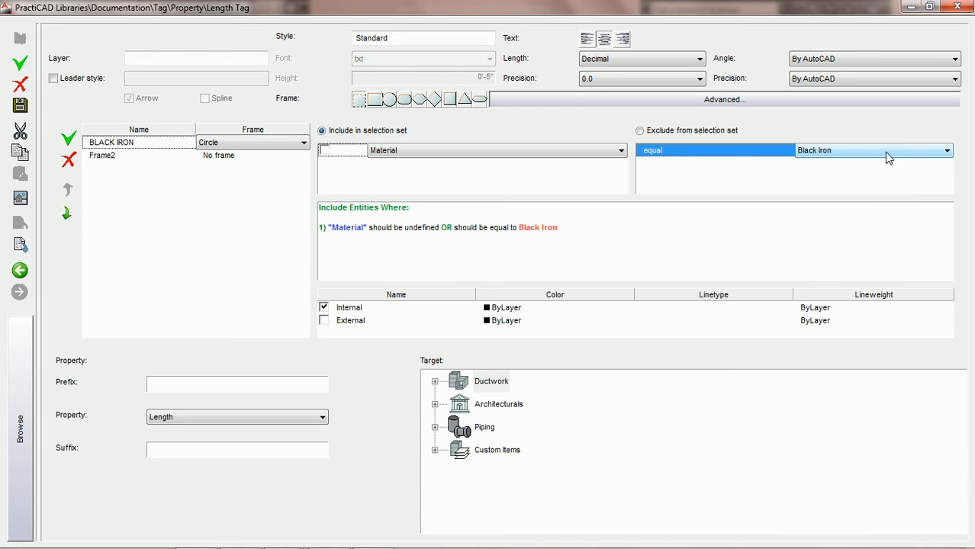
left_click(324, 151)
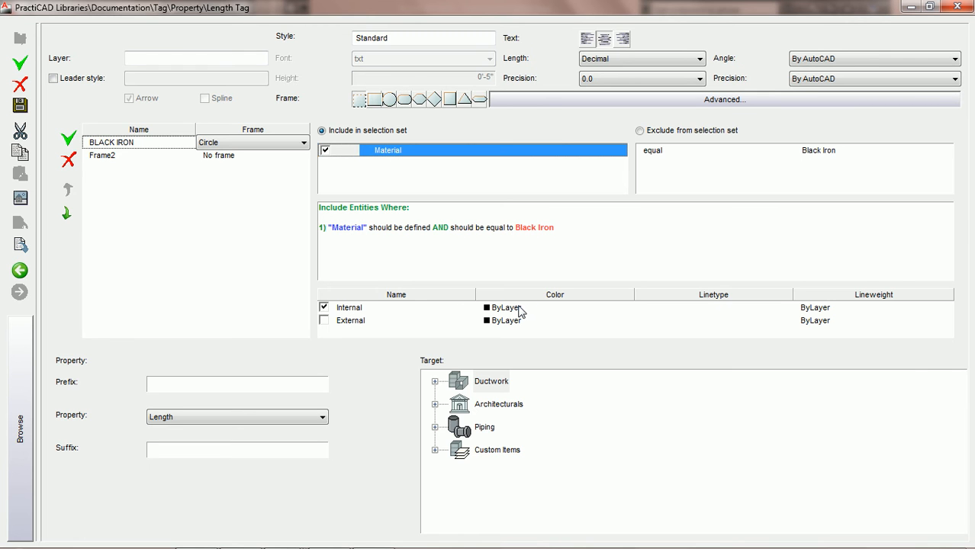
- Set the linetype of the BLACK IRON frame's Internal outline to Continuous
left_click(730, 310)
left_click(766, 308)
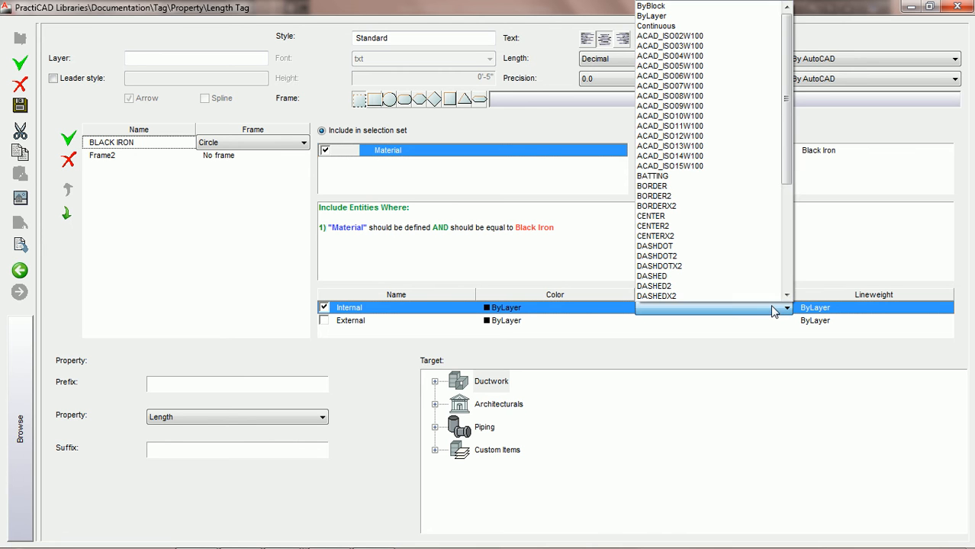
left_click(709, 26)
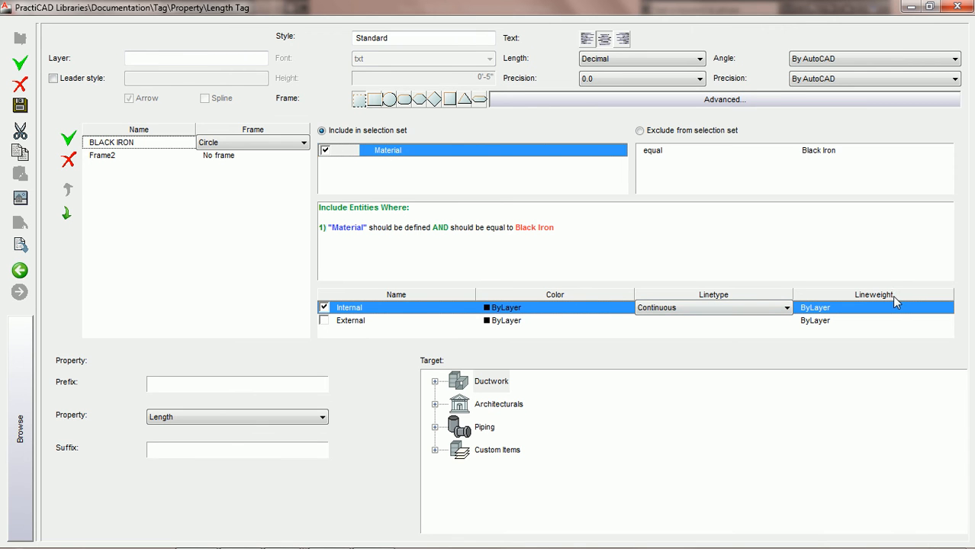
- Rename the second frame entry to BRASS and set its frame shape to Square
double_click(106, 155)
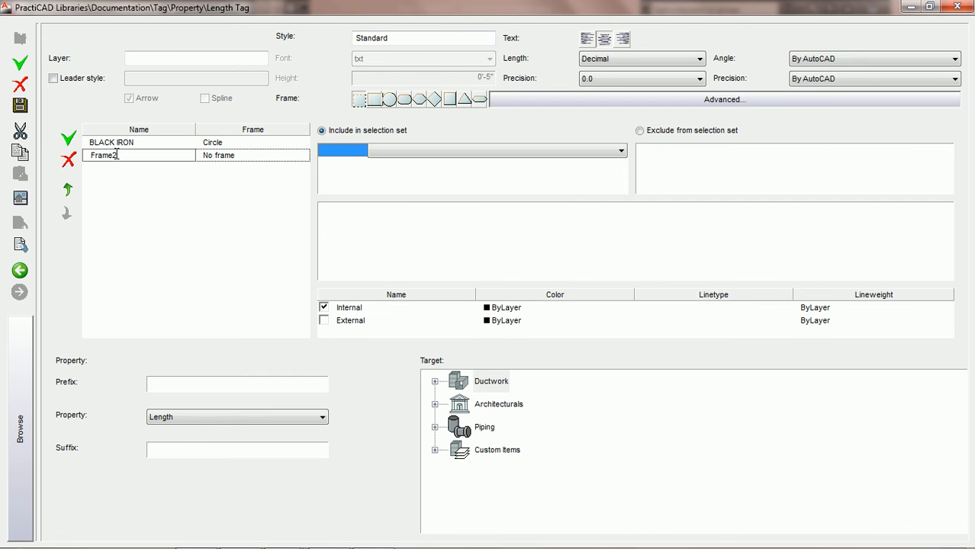
type("BRASS")
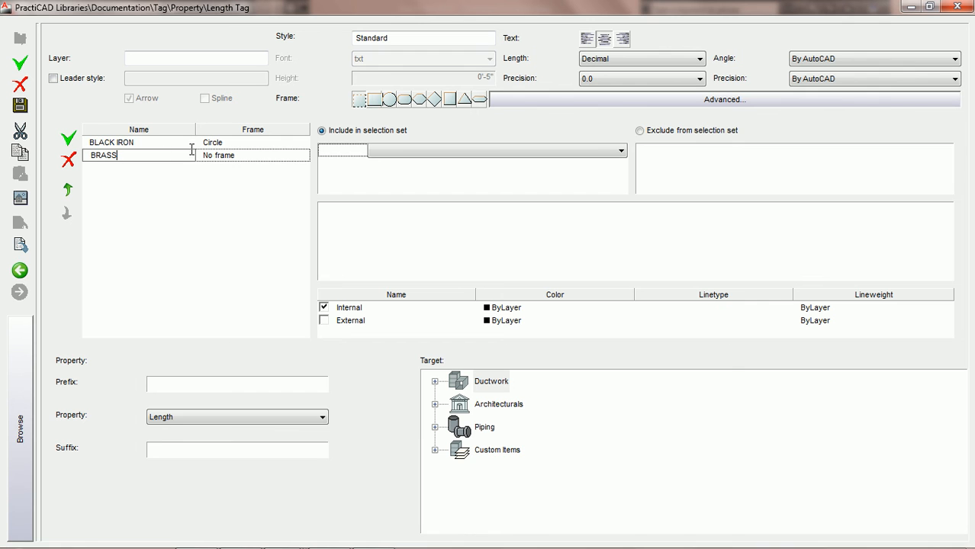
left_click(297, 156)
left_click(304, 156)
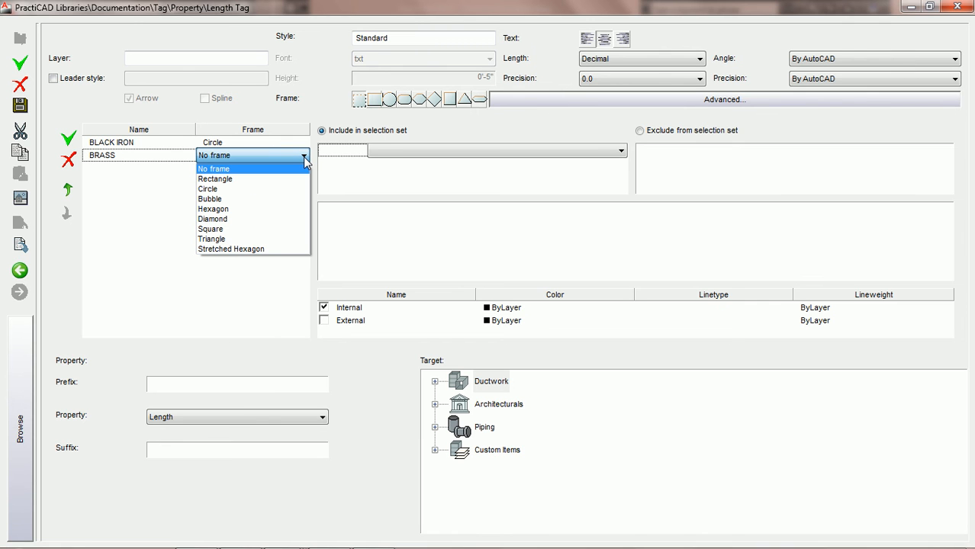
left_click(267, 229)
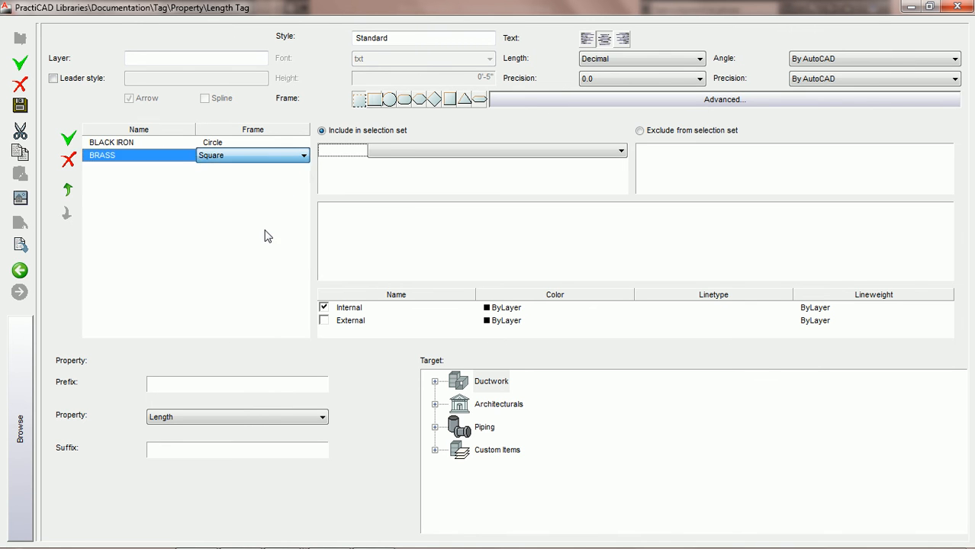
- Give the BRASS frame an include condition requiring Material to be defined and equal to Brass
left_click(622, 153)
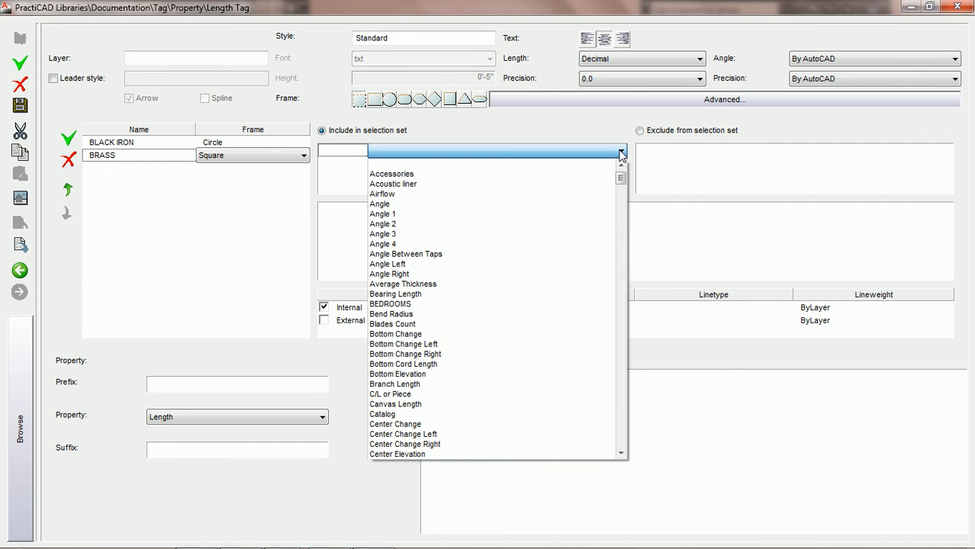
key("m")
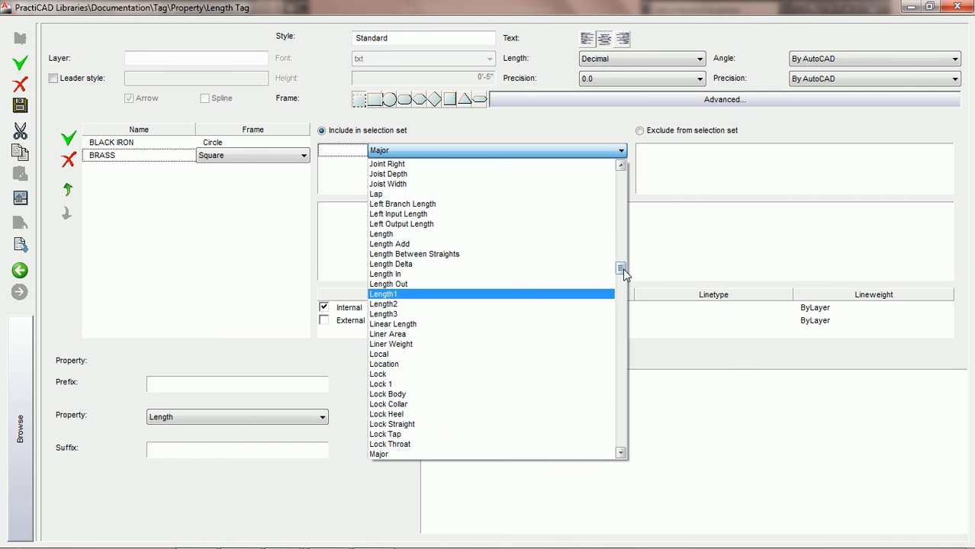
scroll(622, 275, "down", 6)
scroll(621, 276, "down", 2)
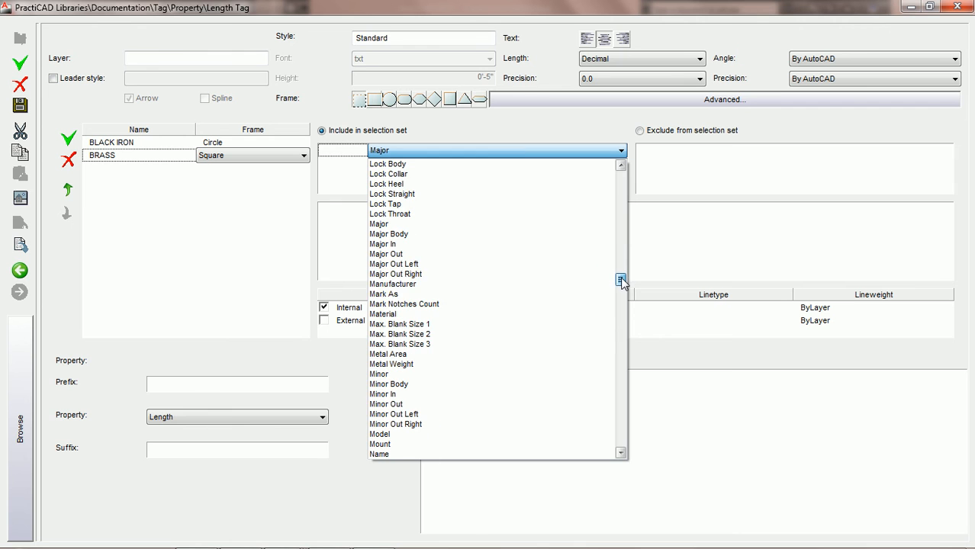
left_click(534, 315)
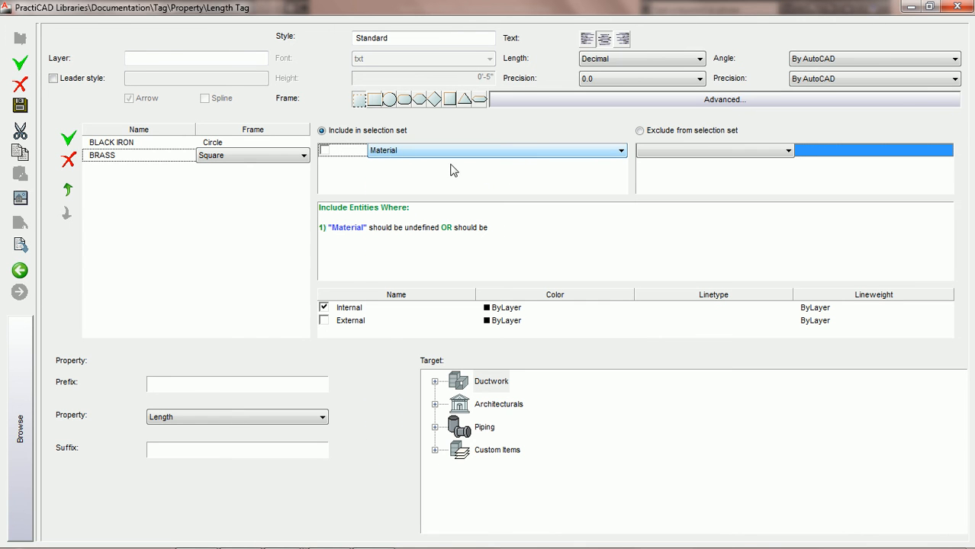
left_click(769, 162)
left_click(701, 175)
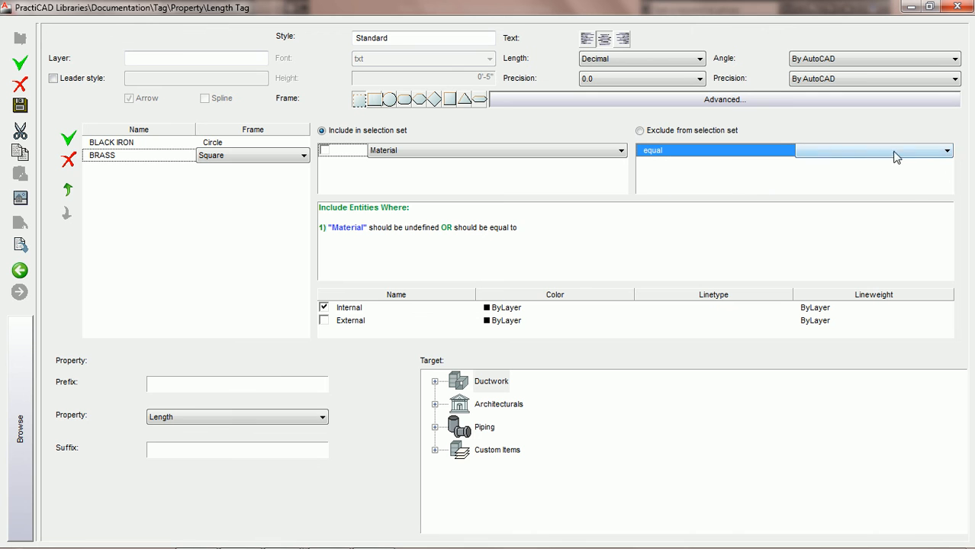
left_click(899, 153)
left_click(840, 204)
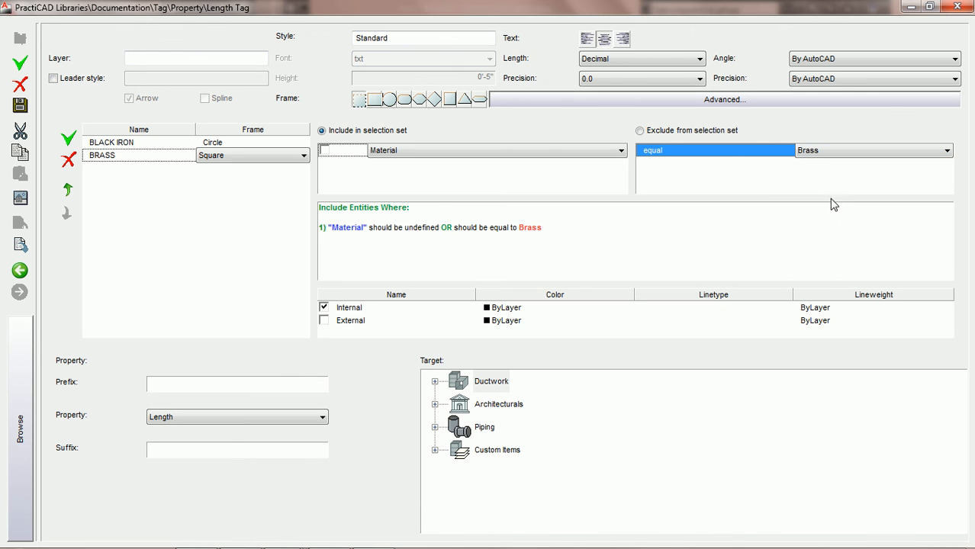
left_click(324, 150)
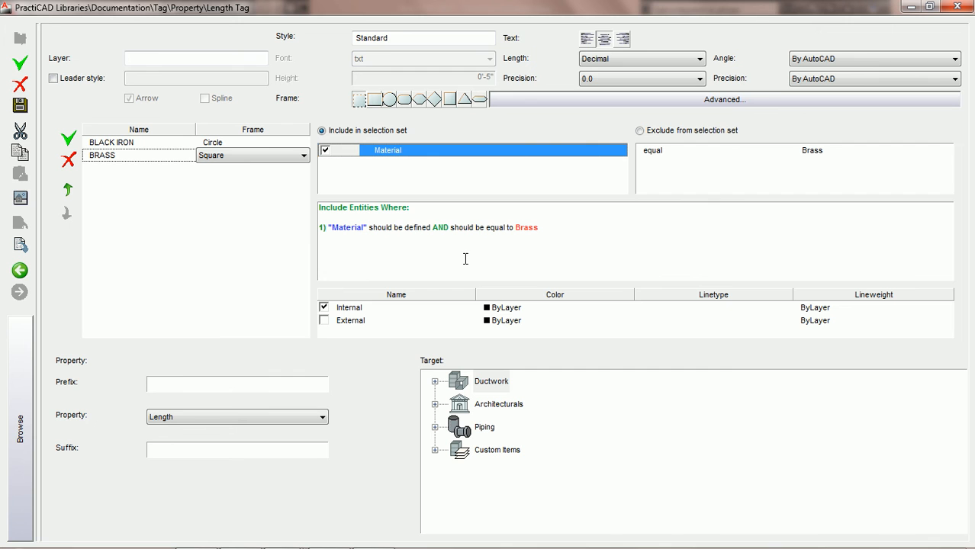
- Enable the External outline for the BRASS frame and set its Internal linetype to HIDDENX2
left_click(324, 321)
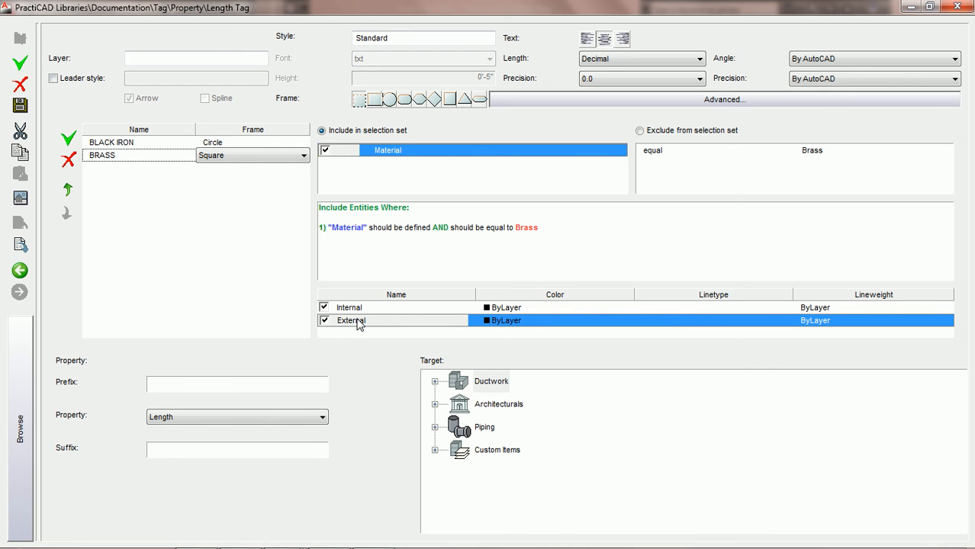
left_click(732, 309)
left_click(768, 308)
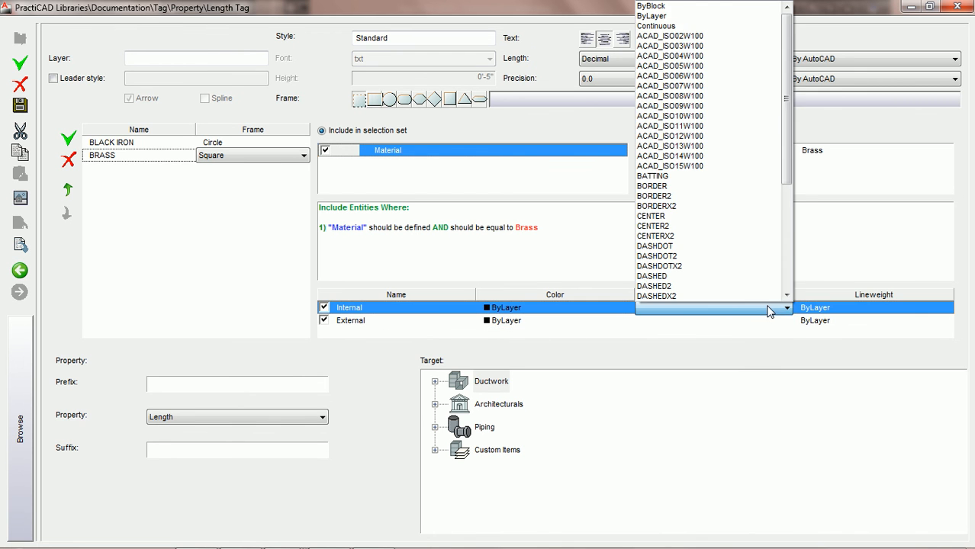
left_click_drag(787, 172, 787, 281)
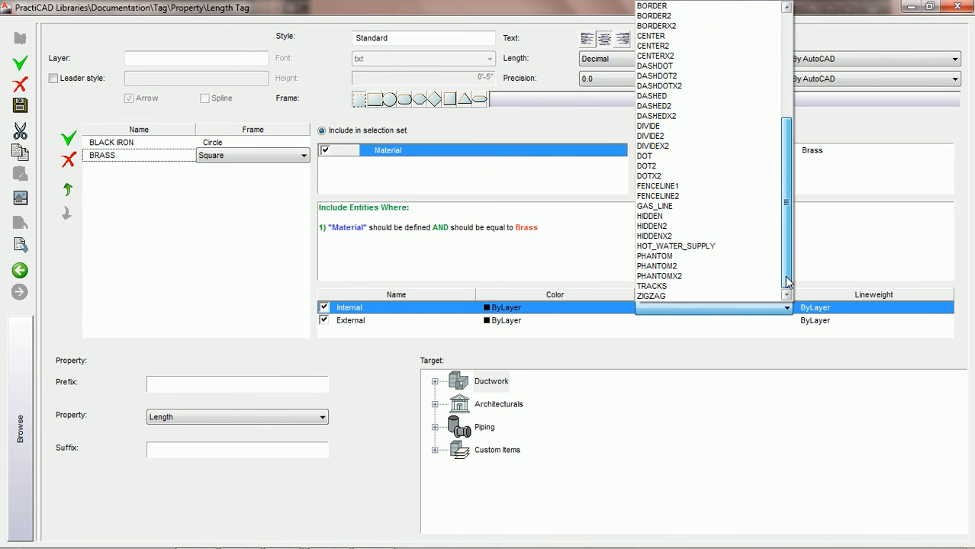
left_click(744, 236)
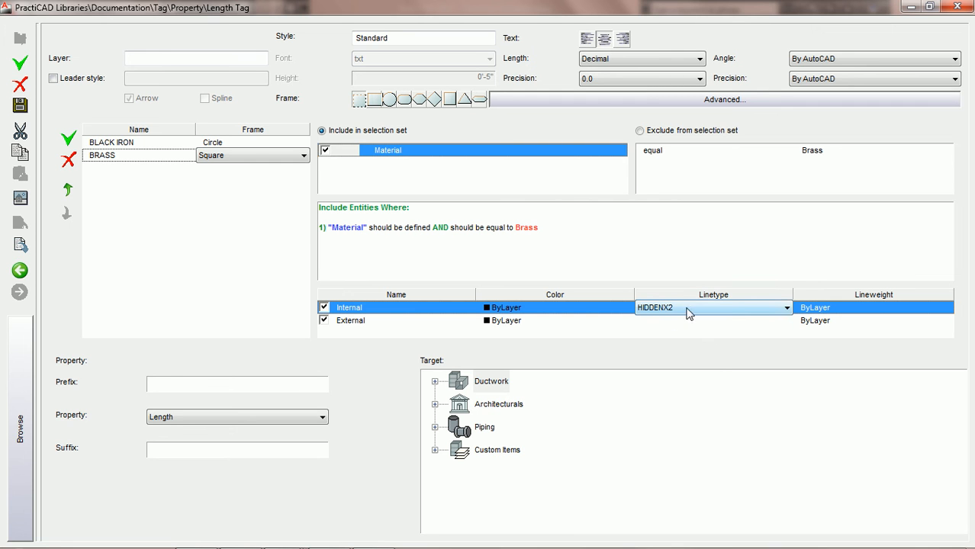
- Set the linetype of the BRASS frame's External outline to Continuous
left_click(746, 329)
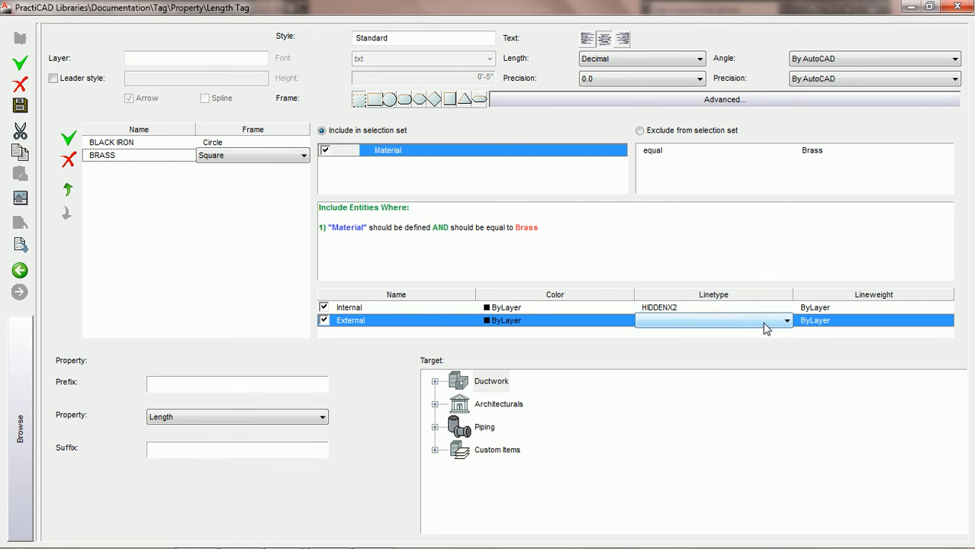
left_click(765, 328)
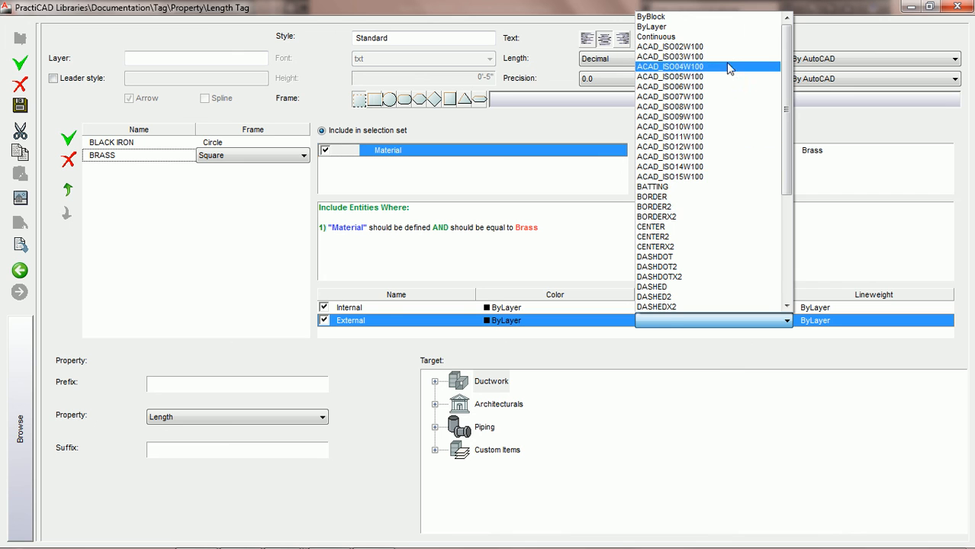
left_click(731, 35)
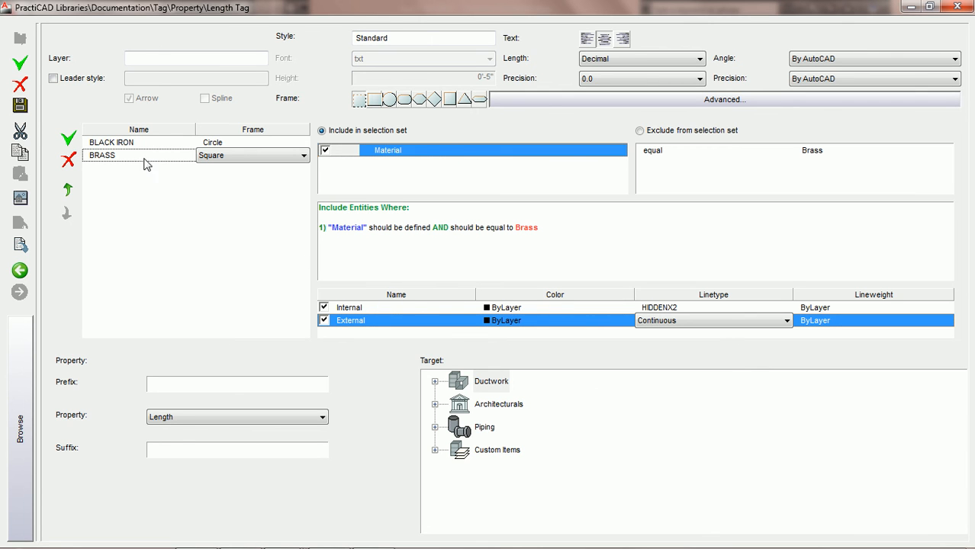
- Save the Length Tag settings and close the PractiCAD Libraries window to return to the AutoCAD drawing
left_click(21, 108)
left_click(957, 7)
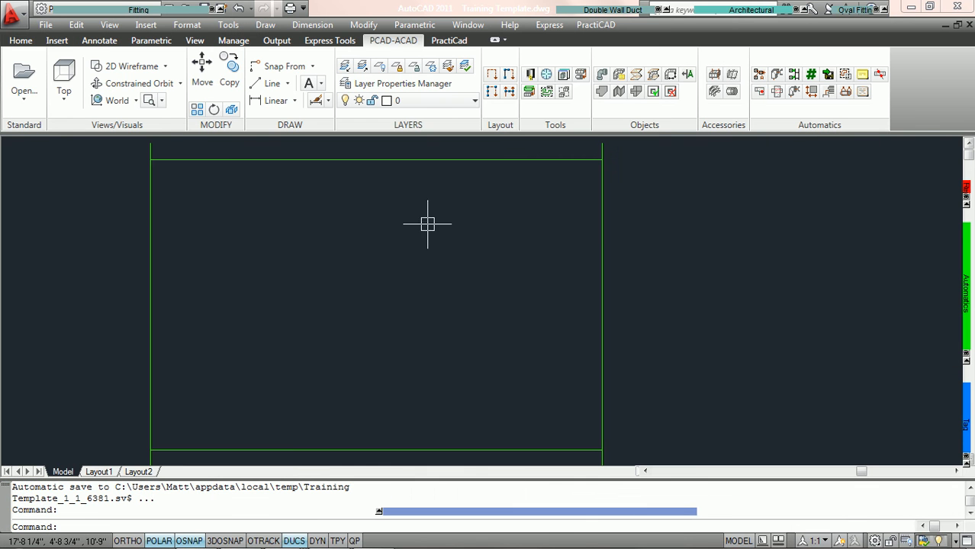
key("Escape")
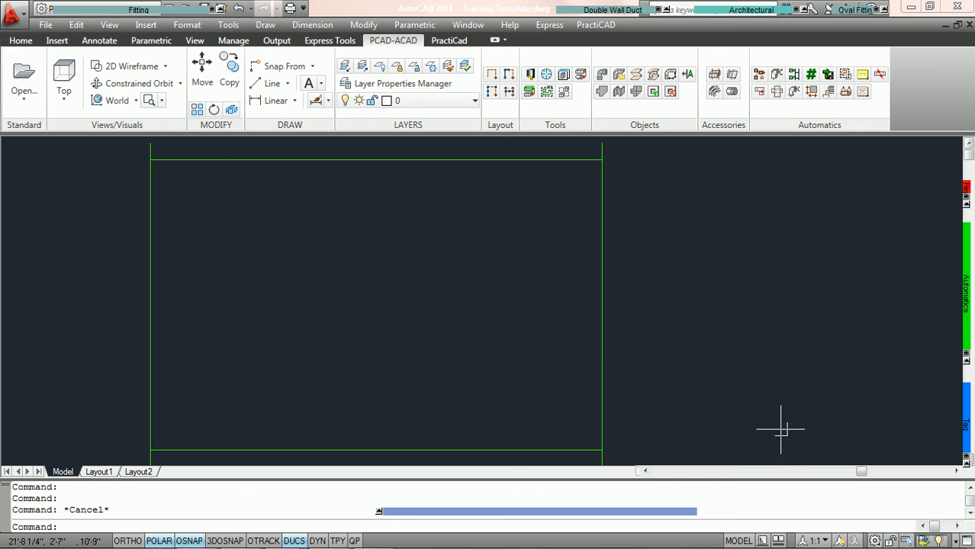
- Place a Length Tag for the rectangular duct inside its outline, near the middle, and end the command
mouse_move(966, 424)
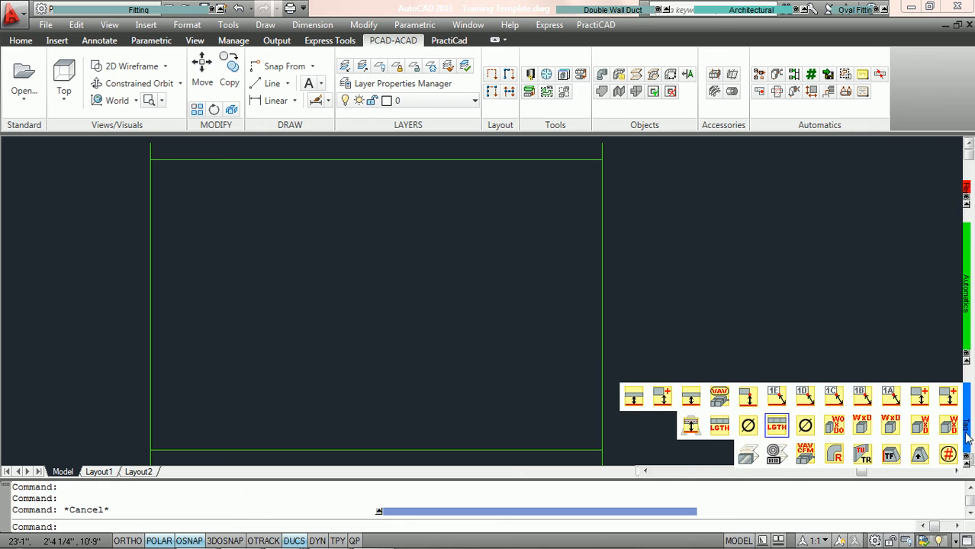
left_click(777, 426)
left_click(350, 159)
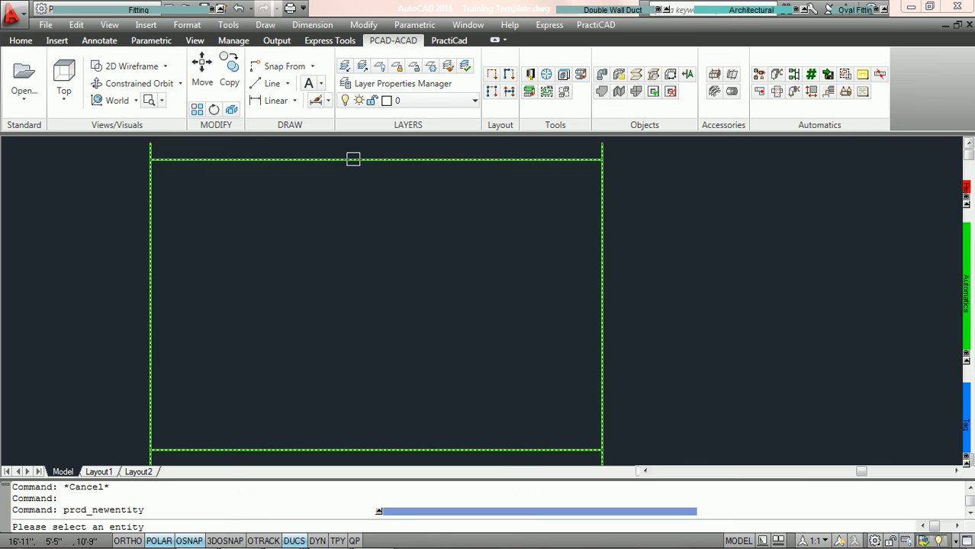
left_click(328, 285)
key("Escape")
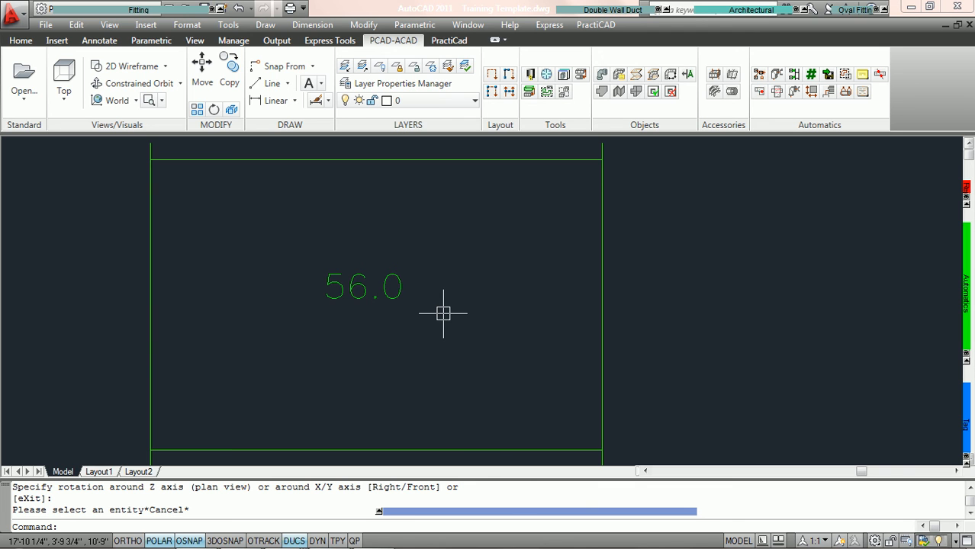
- Open the tagged duct's properties and set its Technology material to Black Iron
left_click(603, 294)
double_click(605, 295)
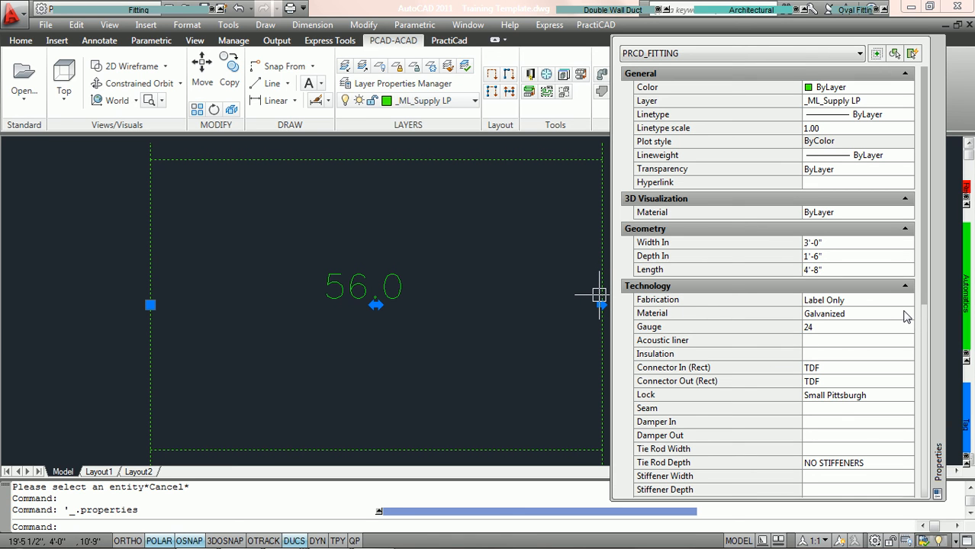
left_click(907, 315)
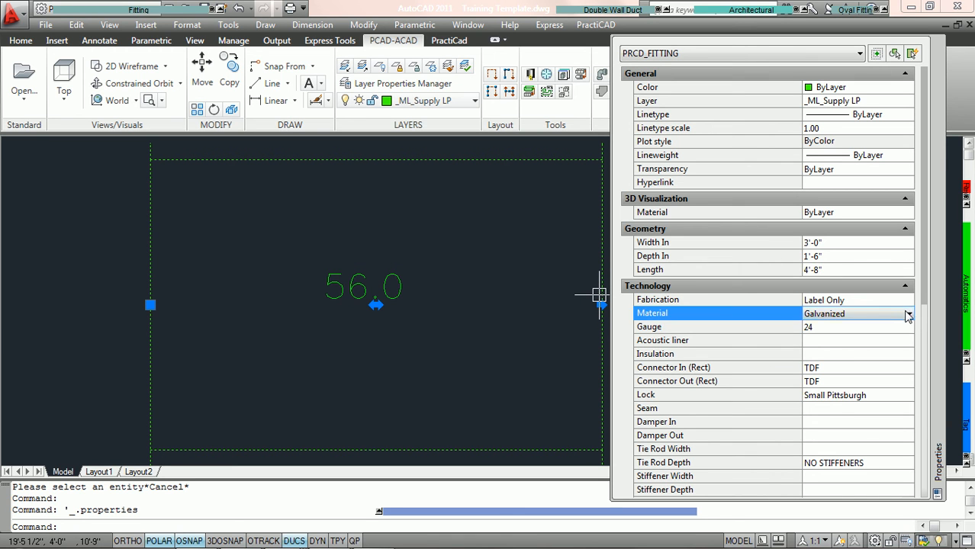
left_click(911, 315)
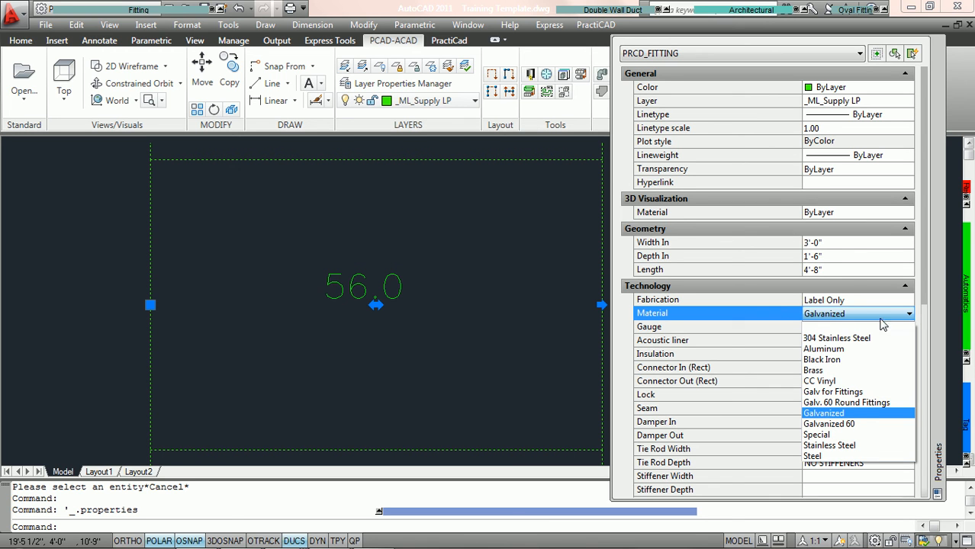
left_click(839, 361)
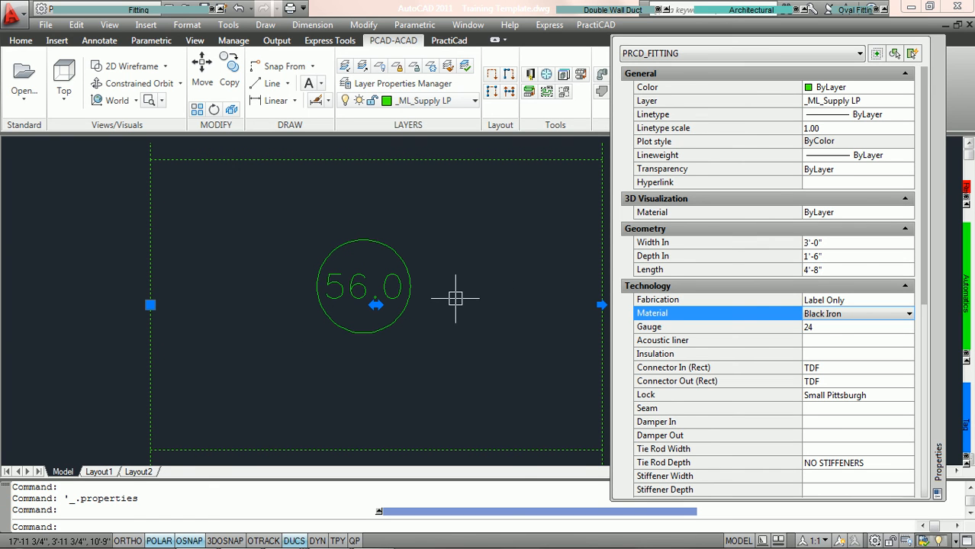
- Set the tagged duct's Technology material to Brass and deselect the duct
left_click(877, 315)
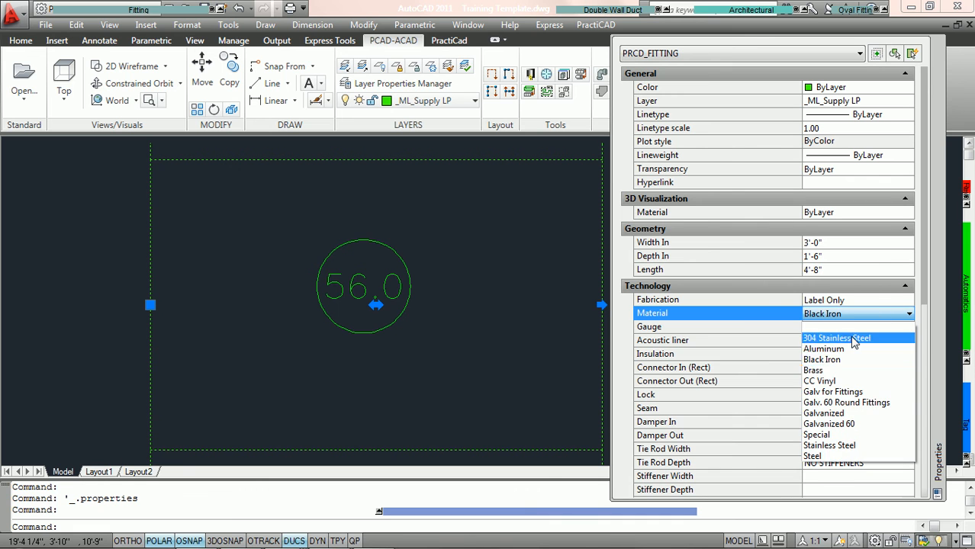
left_click(815, 370)
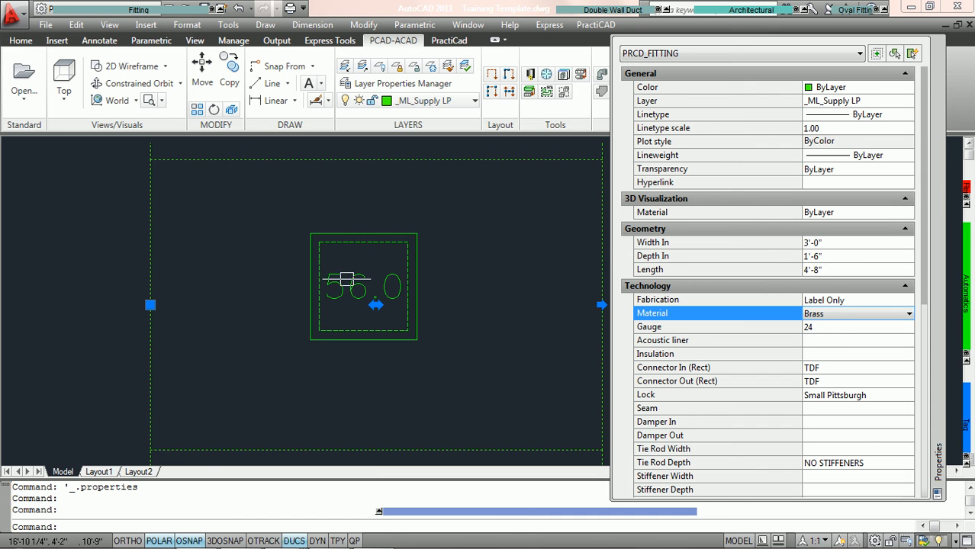
key("Escape")
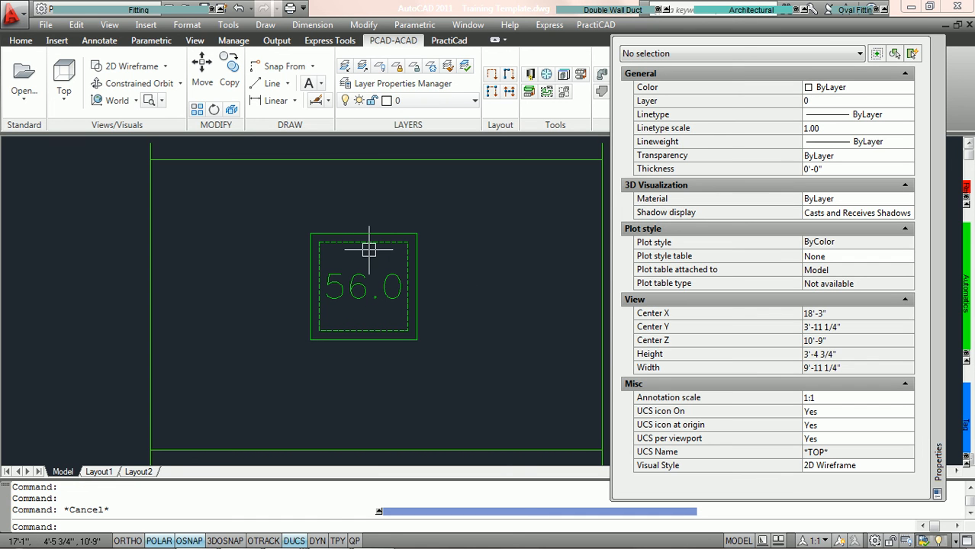